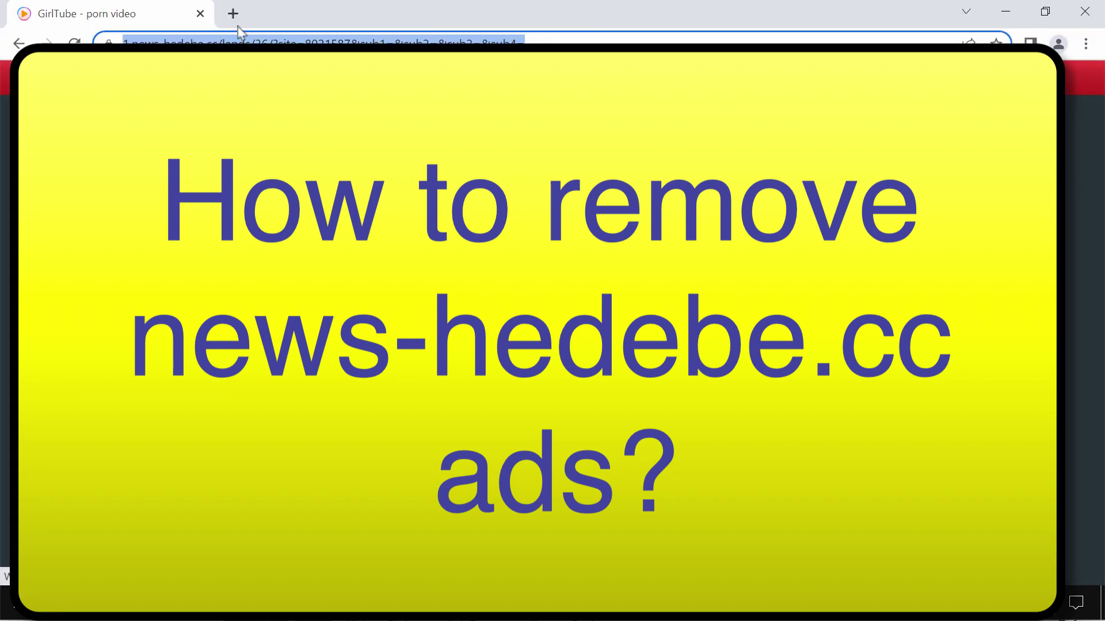
Close the GirlTube tab and open Chrome's Notifications site settings
{"action": "left_click", "coordinate": [232, 13]}
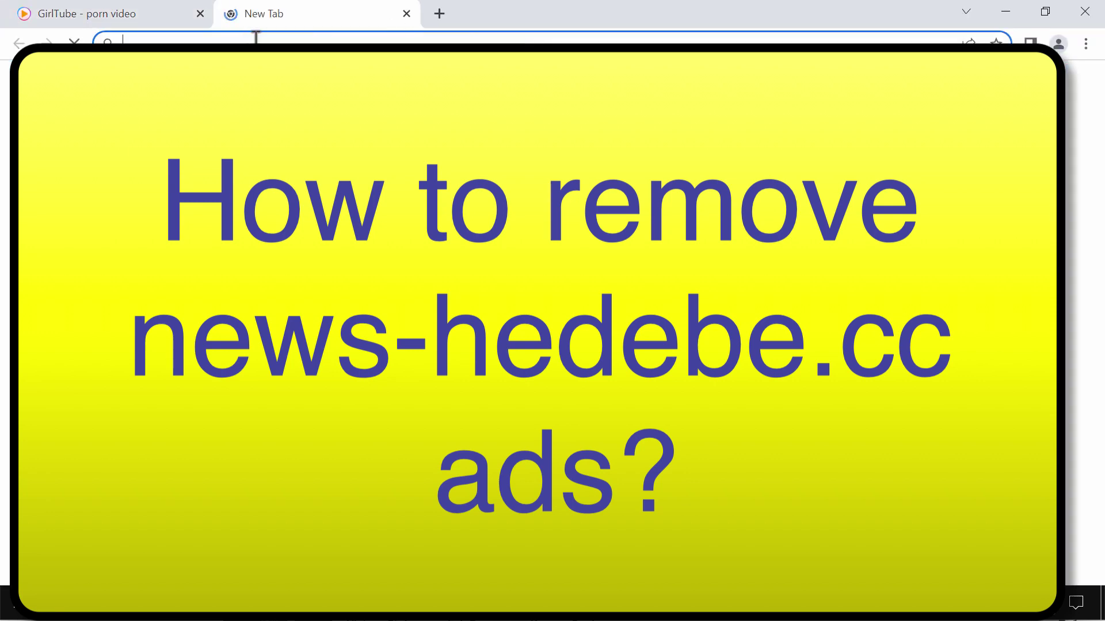
{"action": "left_click", "coordinate": [200, 13]}
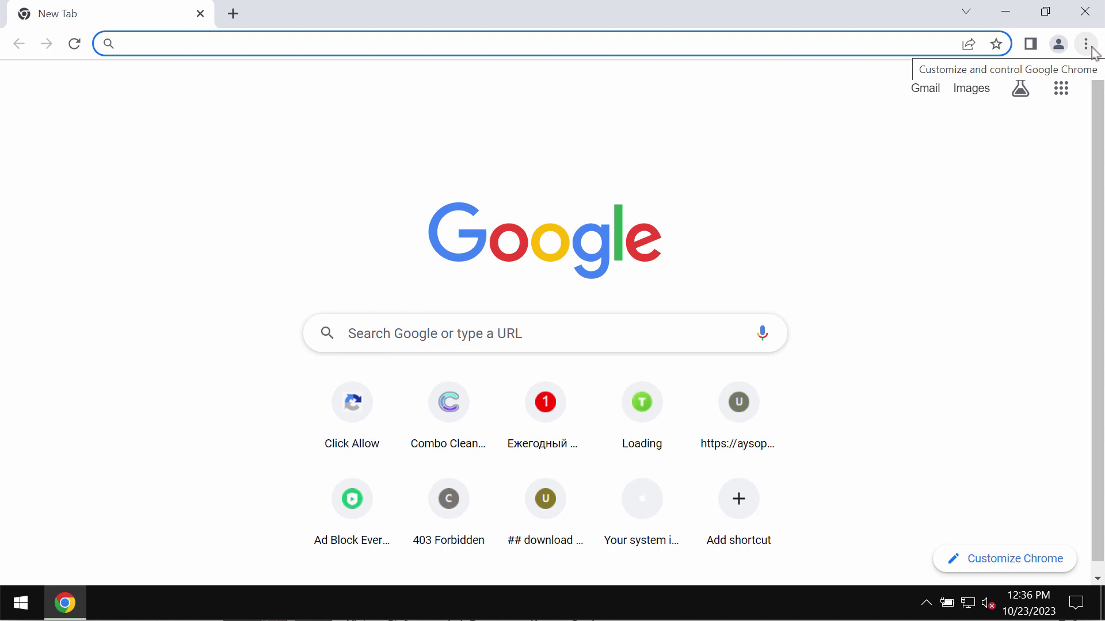
{"action": "left_click", "coordinate": [1086, 44]}
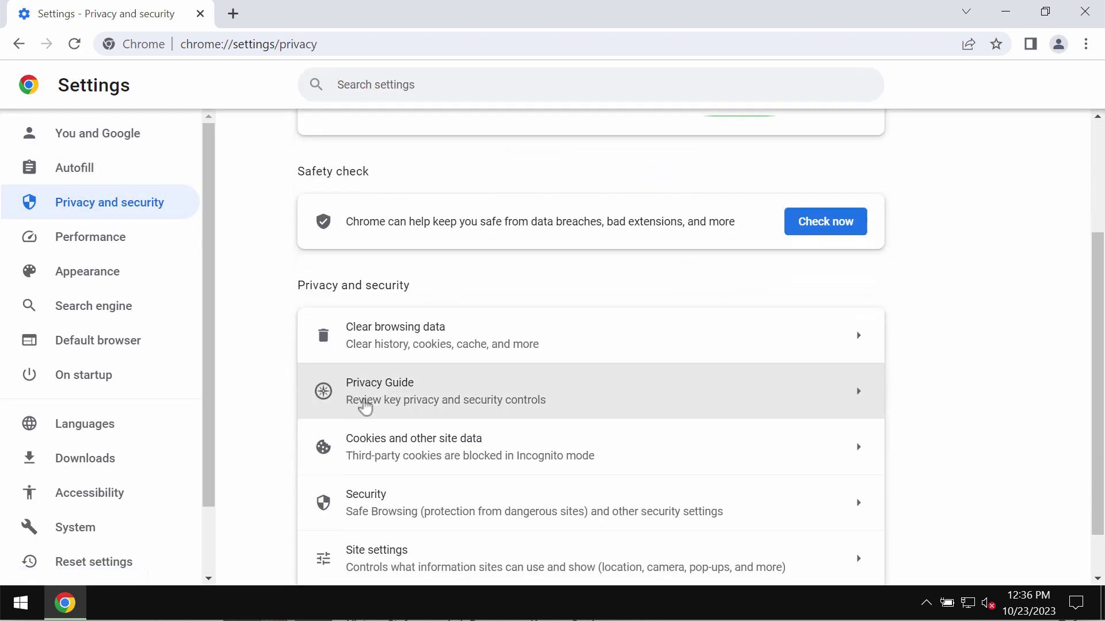
{"action": "left_click", "coordinate": [481, 550]}
{"action": "scroll", "coordinate": [471, 536], "scroll_direction": "down", "scroll_amount": 5}
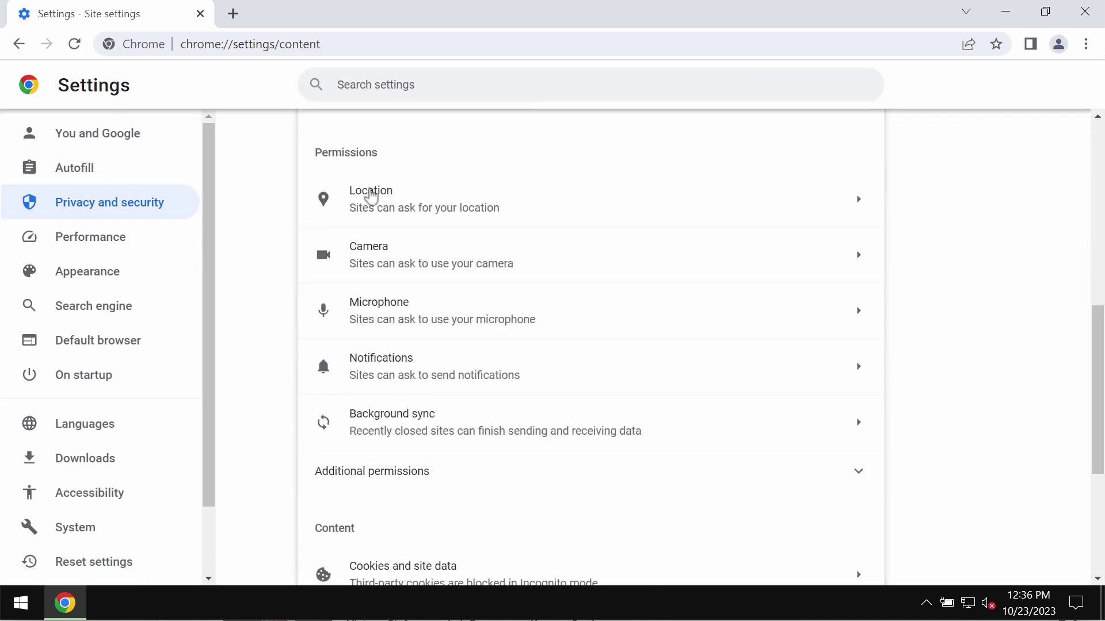
{"action": "left_click", "coordinate": [427, 364]}
{"action": "scroll", "coordinate": [432, 363], "scroll_direction": "down", "scroll_amount": 5}
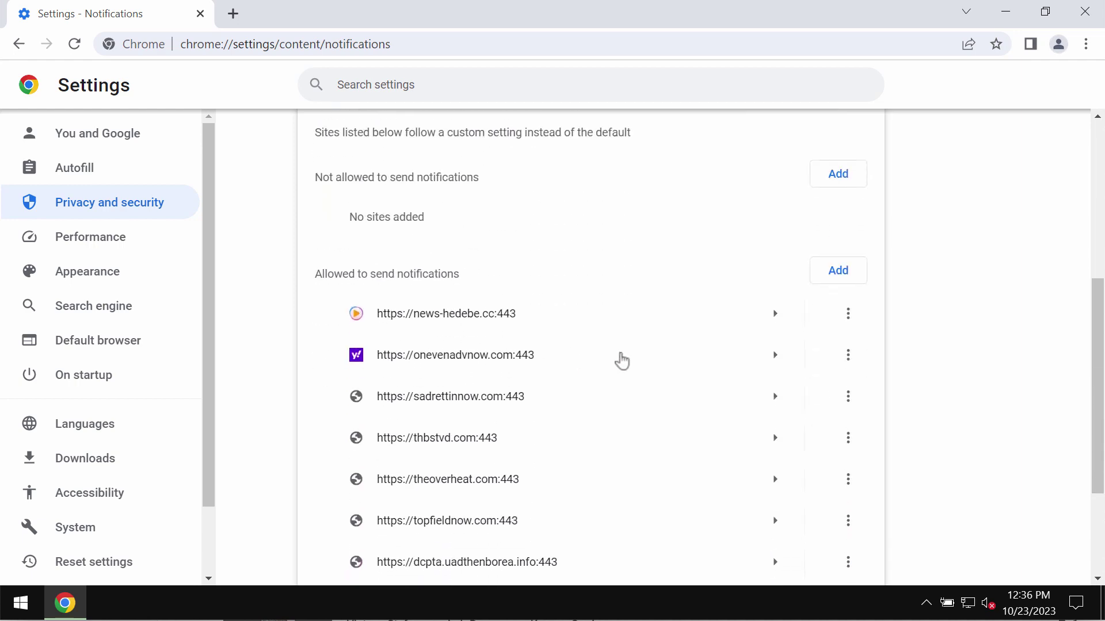
{"action": "scroll", "coordinate": [620, 360], "scroll_direction": "down", "scroll_amount": 5}
Remove news-hedebe.cc, onevenadvnow.com and sadrettinnow.com from the allowed notification sites
{"action": "left_click", "coordinate": [848, 141]}
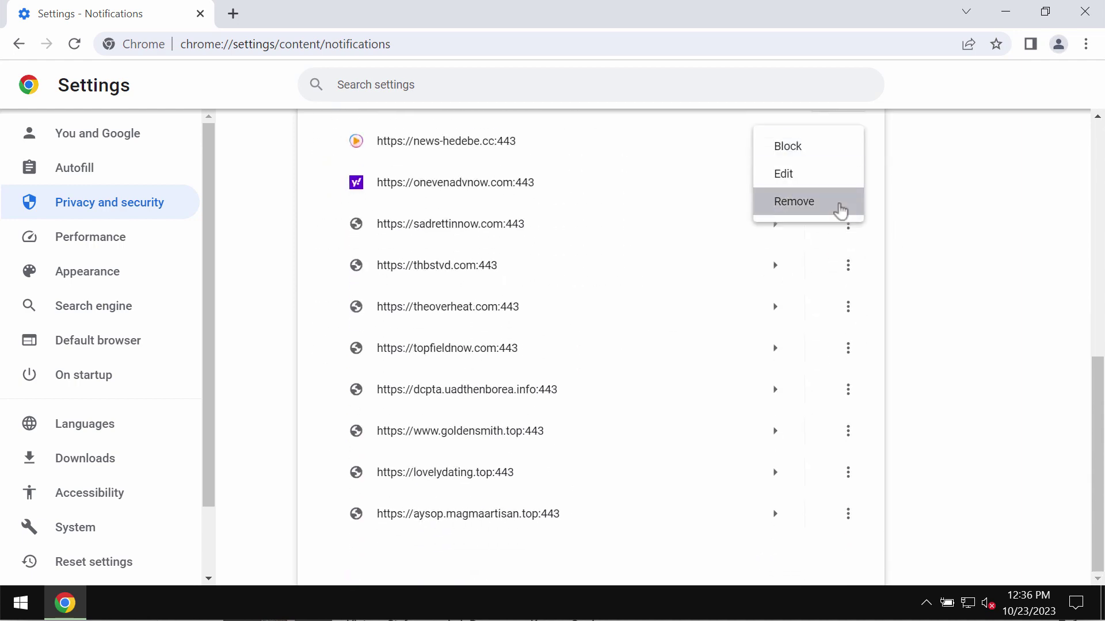
{"action": "left_click", "coordinate": [839, 206]}
{"action": "left_click", "coordinate": [848, 182]}
{"action": "left_click", "coordinate": [806, 243]}
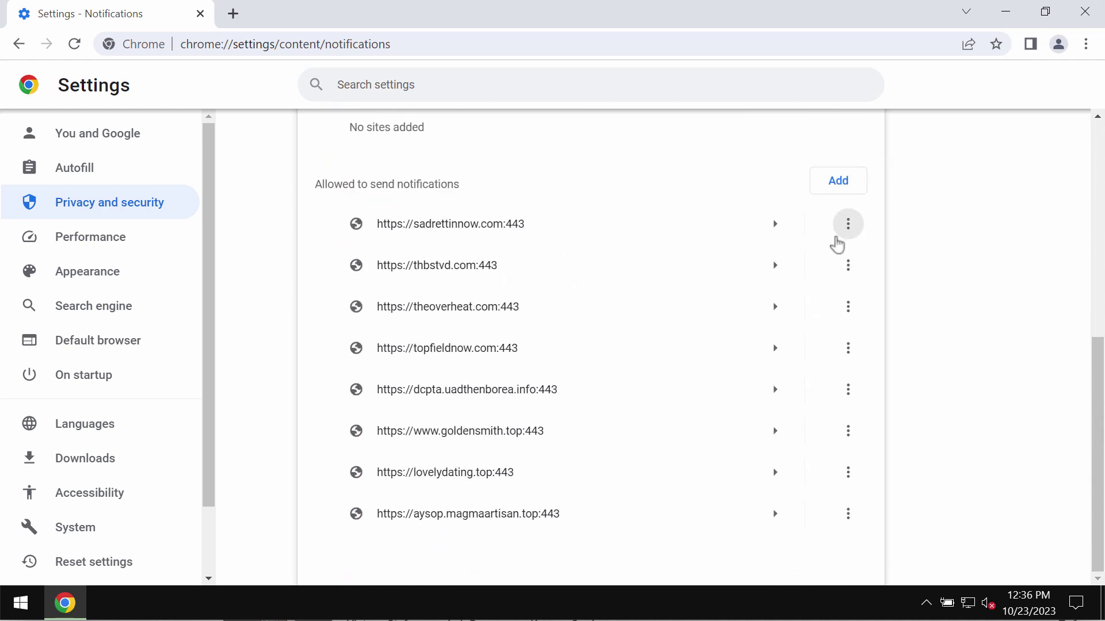
{"action": "left_click", "coordinate": [847, 225]}
{"action": "left_click", "coordinate": [834, 296]}
Remove thbstvd.com, theoverheat.com, topfieldnow.com and dcpta.uadthenborea.info from allowed notifications
{"action": "left_click", "coordinate": [848, 265]}
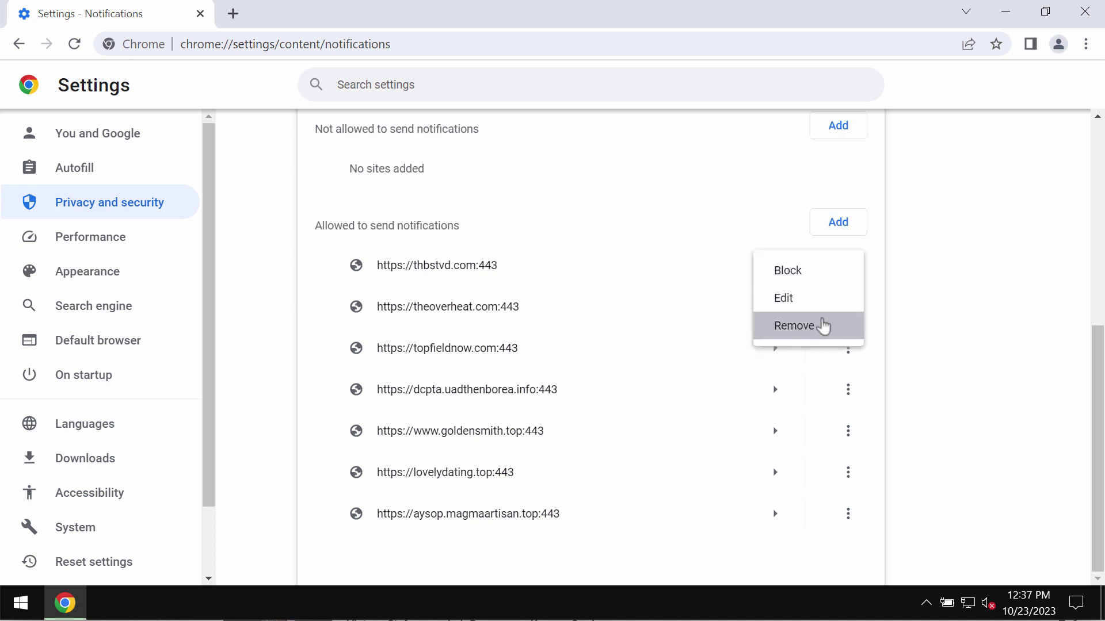
{"action": "left_click", "coordinate": [821, 323]}
{"action": "left_click", "coordinate": [849, 307]}
{"action": "left_click", "coordinate": [828, 366]}
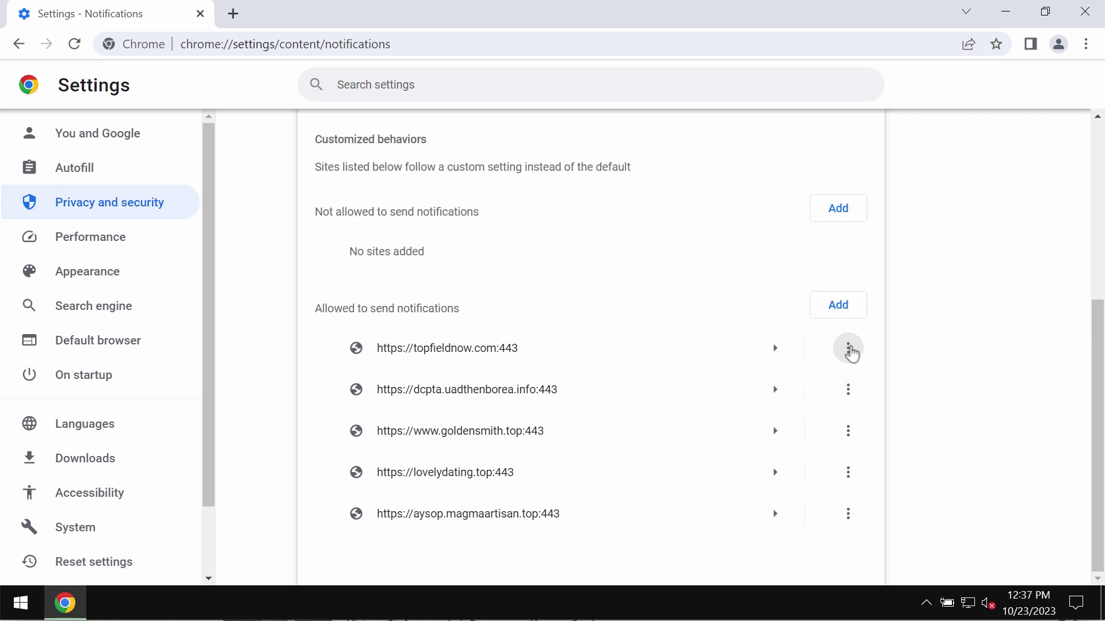
{"action": "left_click", "coordinate": [848, 350]}
{"action": "left_click", "coordinate": [821, 424]}
{"action": "left_click", "coordinate": [848, 397]}
{"action": "left_click", "coordinate": [824, 450]}
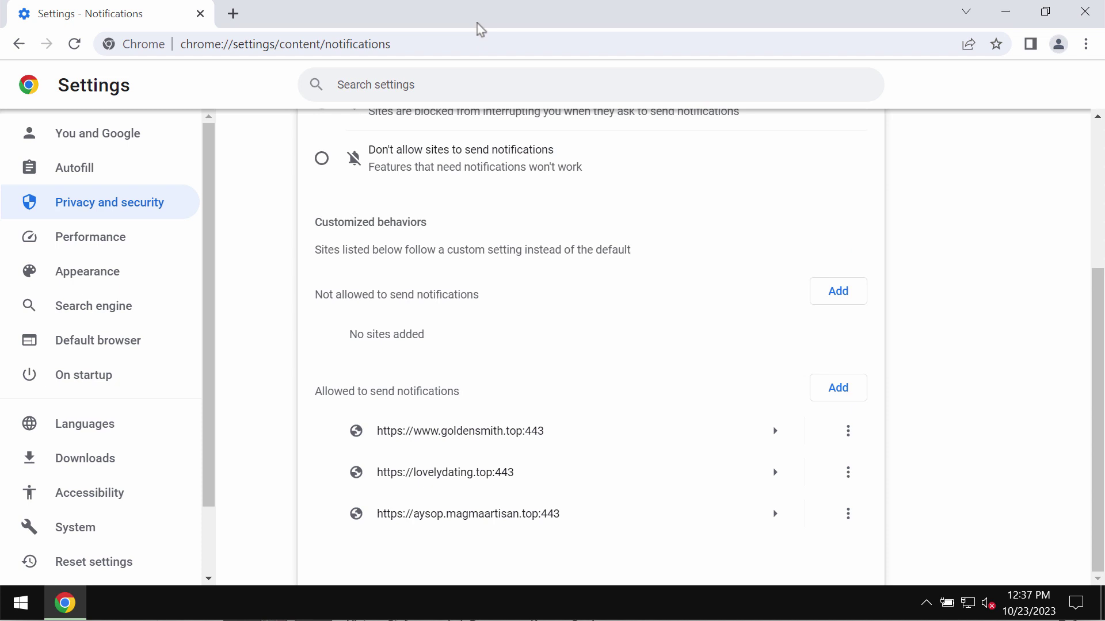
Load combocleaner.com, minimize Chrome, and launch Combo Cleaner from its desktop icon
{"action": "left_click", "coordinate": [478, 34]}
{"action": "type", "text": "c"}
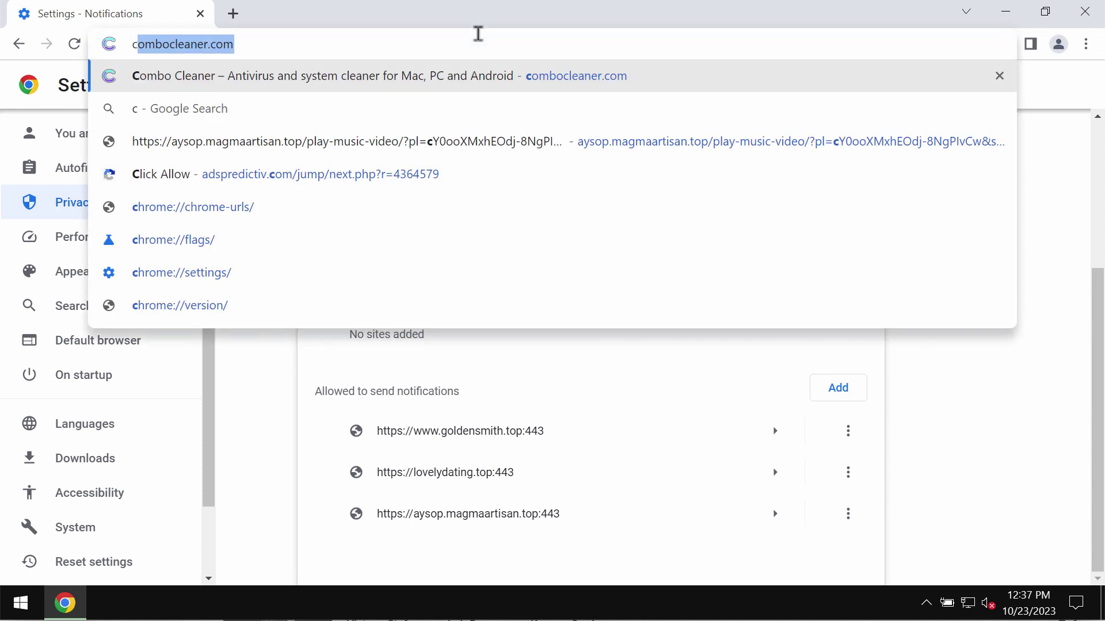
{"action": "key", "text": "Return"}
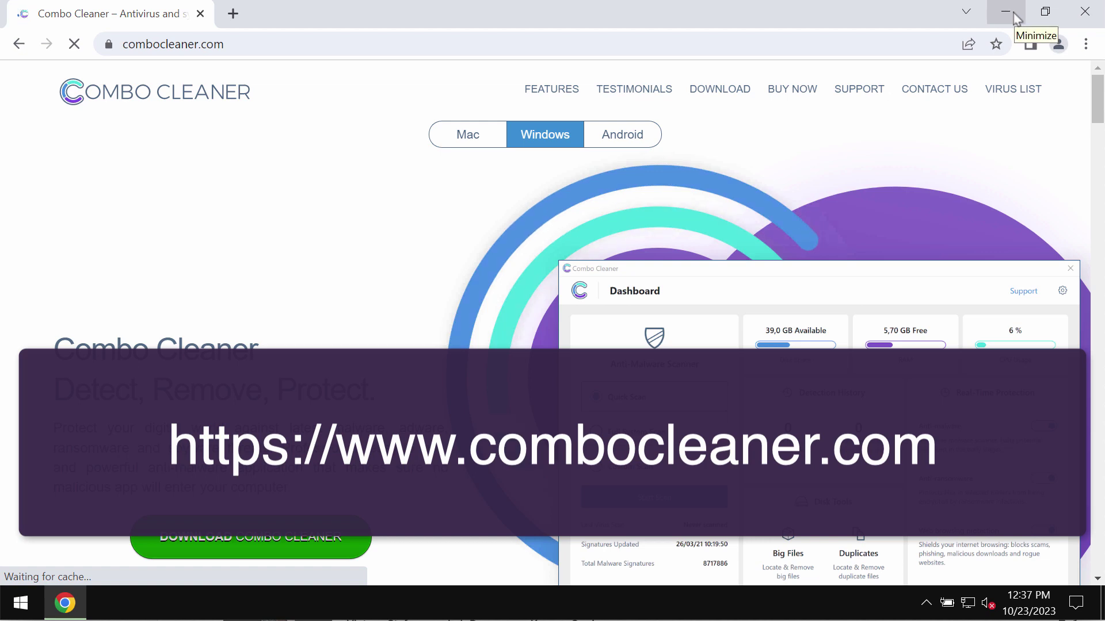
{"action": "left_click", "coordinate": [1014, 19]}
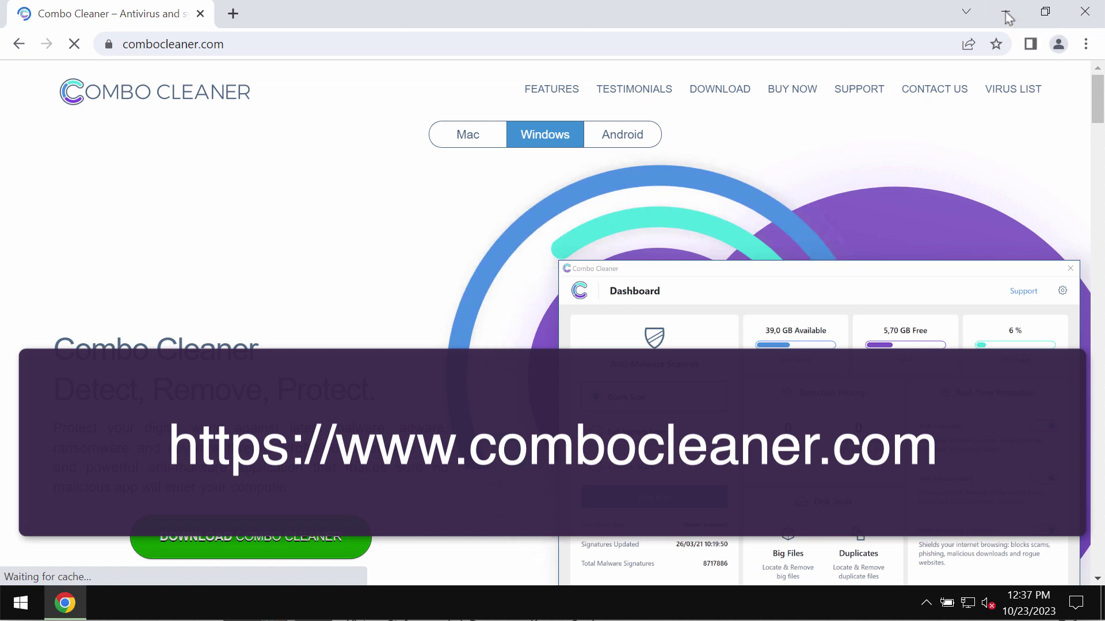
{"action": "double_click", "coordinate": [41, 360]}
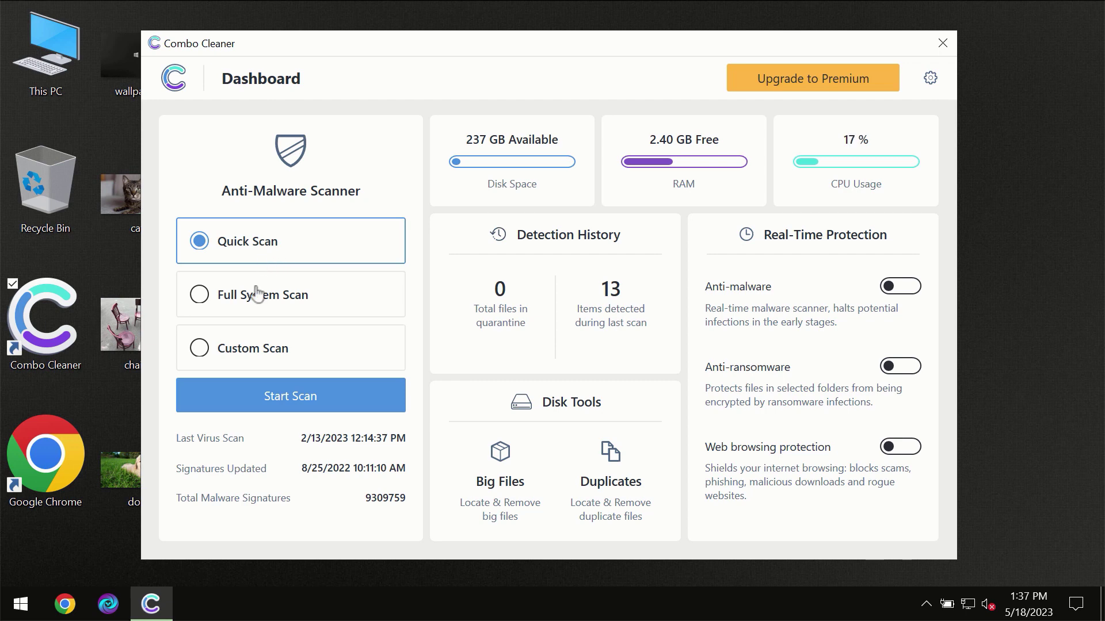
Start a Combo Cleaner Quick Scan from the dashboard
{"action": "left_click", "coordinate": [284, 403]}
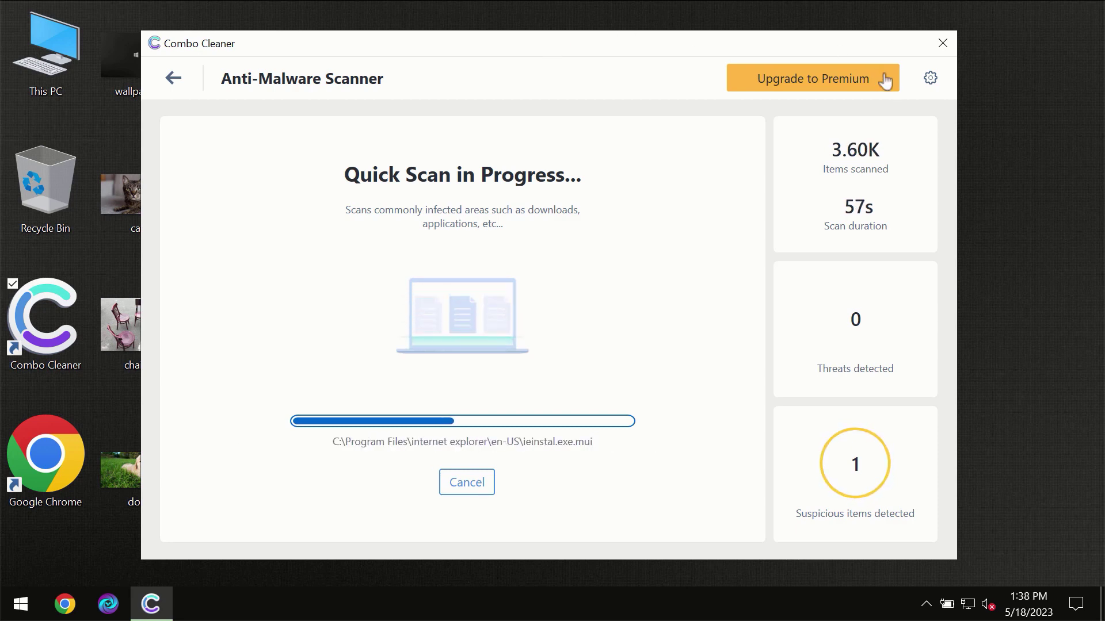
Check the Anti-Ransomware settings, then return to the Dashboard
{"action": "left_click", "coordinate": [931, 79]}
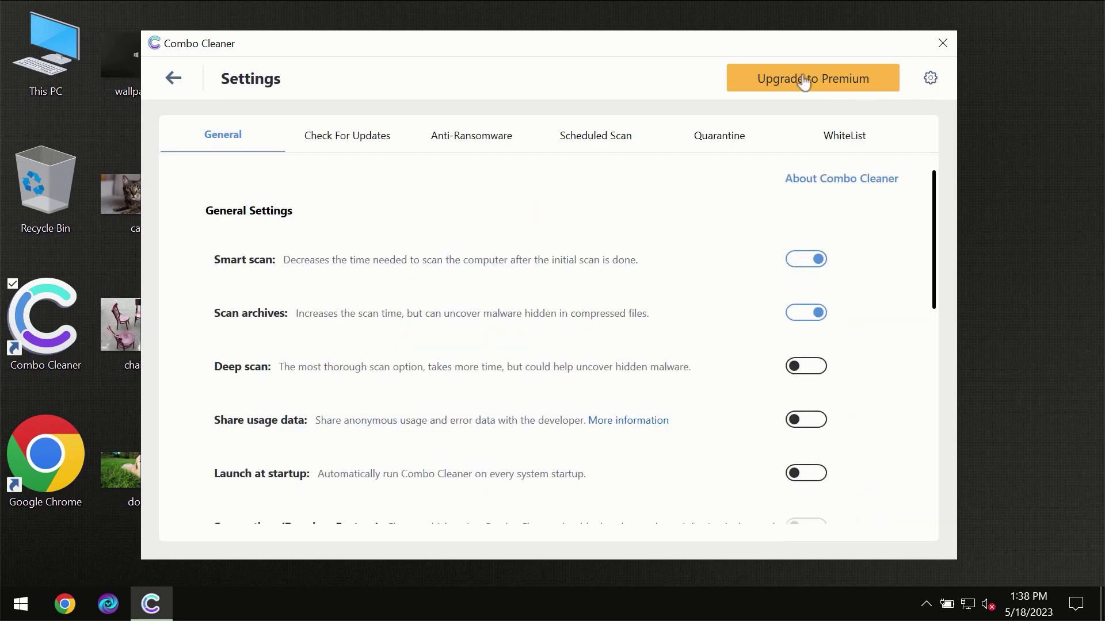
{"action": "left_click", "coordinate": [465, 144]}
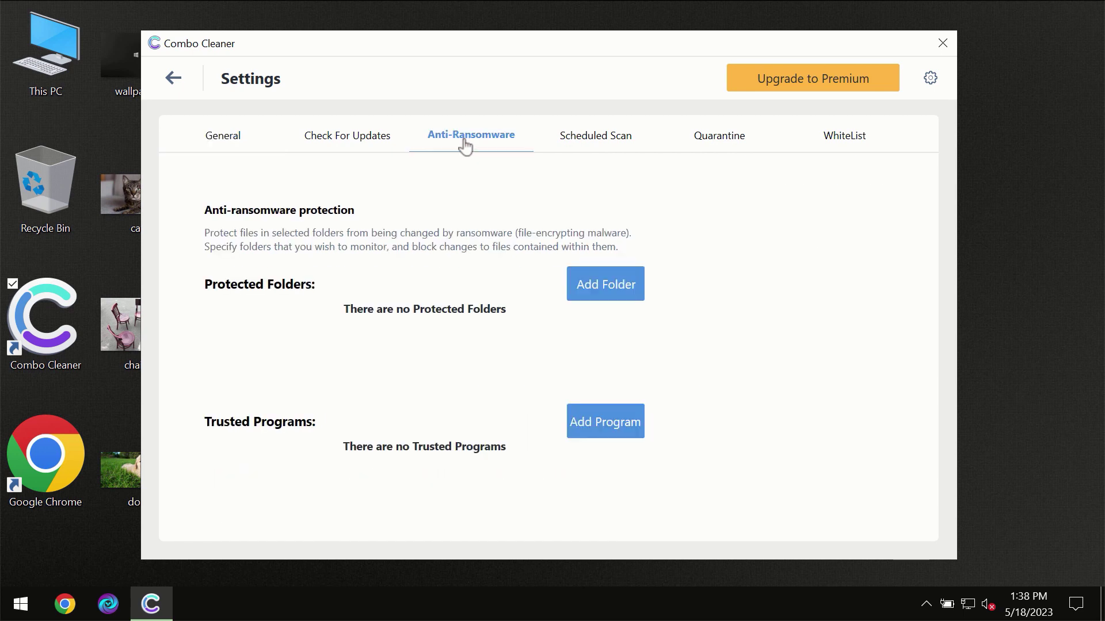
{"action": "left_click", "coordinate": [174, 80]}
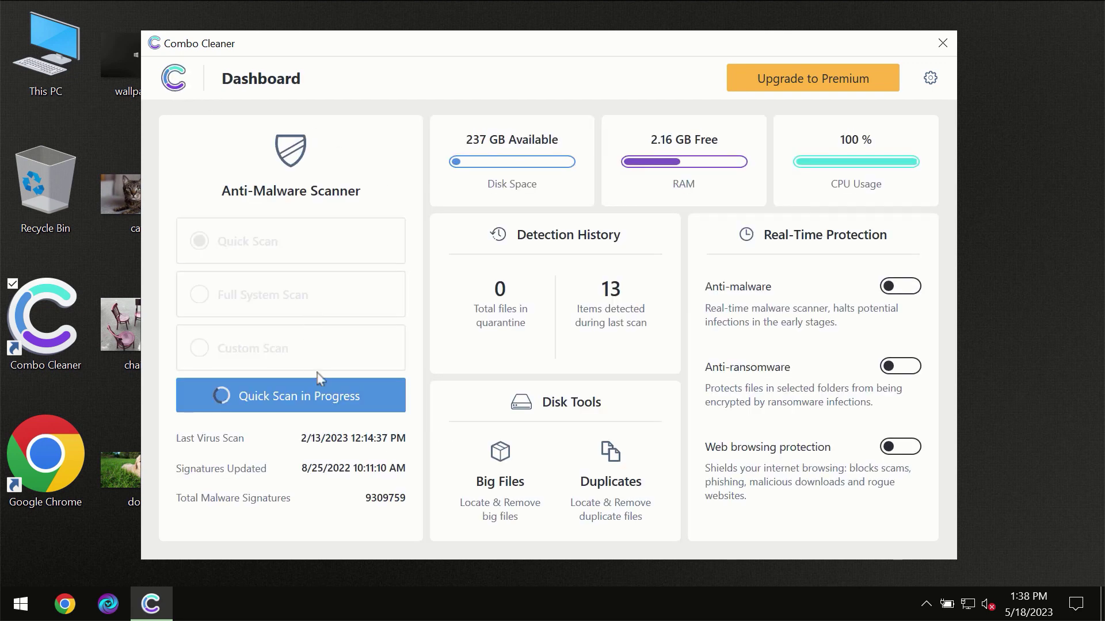
View the quick scan results showing awejx.eastfeukufunde.com Ads, then open the Premium upgrade page
{"action": "left_click", "coordinate": [318, 403]}
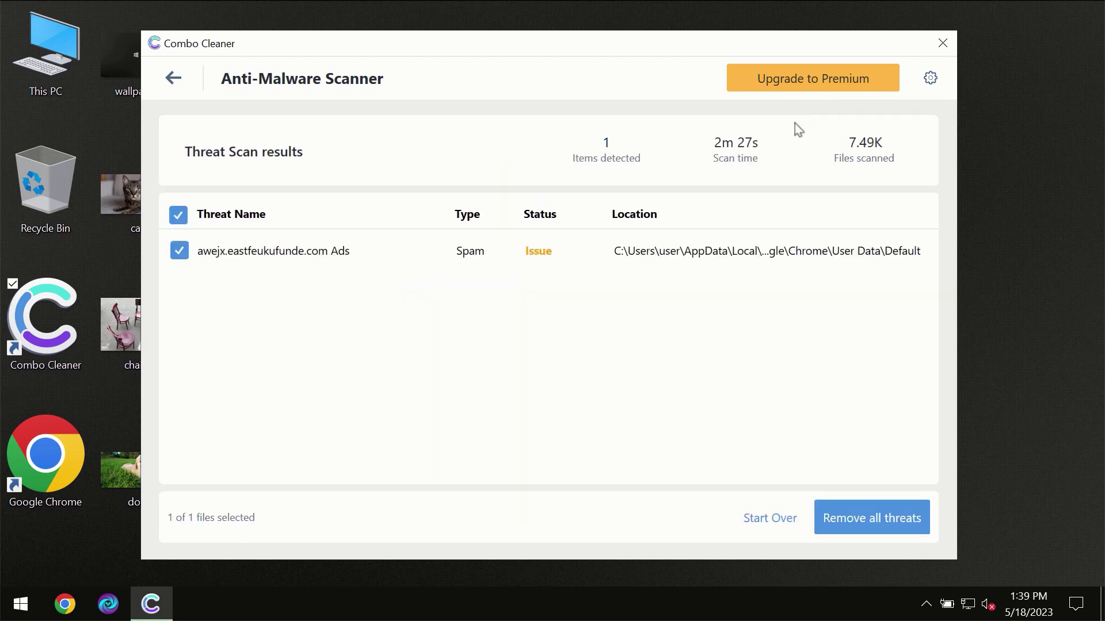
{"action": "left_click", "coordinate": [794, 81]}
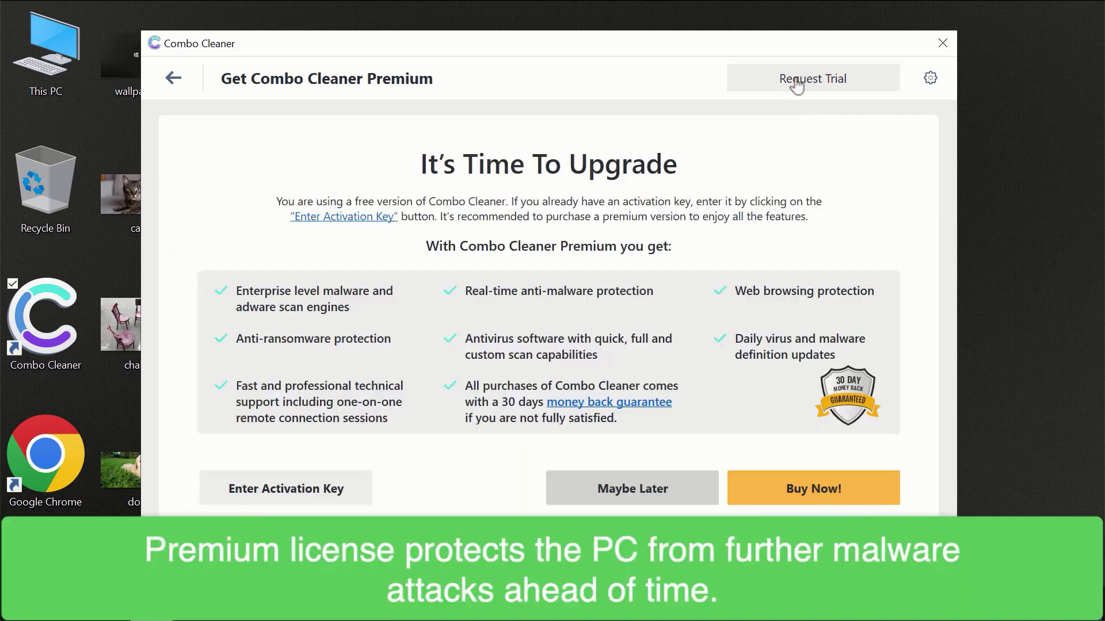